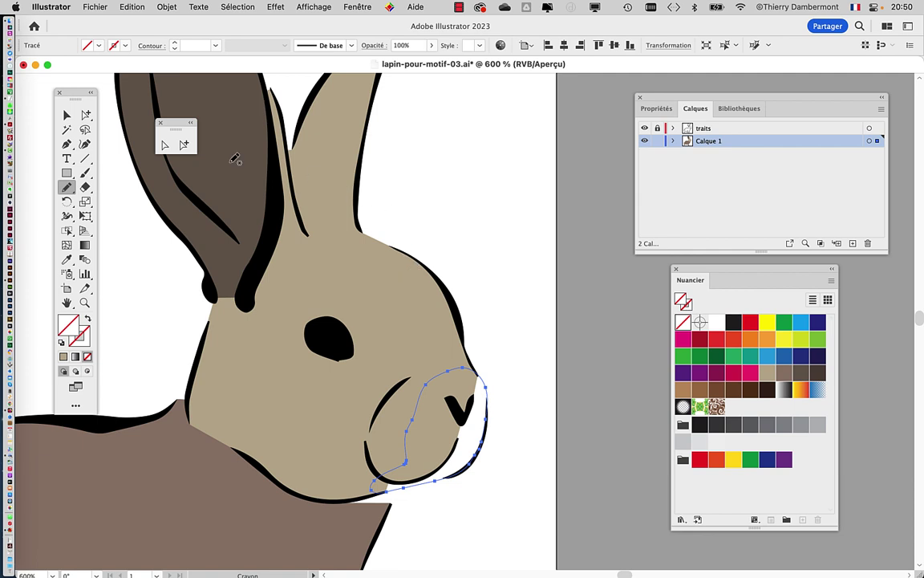
With the Group Selection tool, marquee-select the beige ear, ear tip, face, nose and mouth pieces
scroll(289, 231, "down", 2)
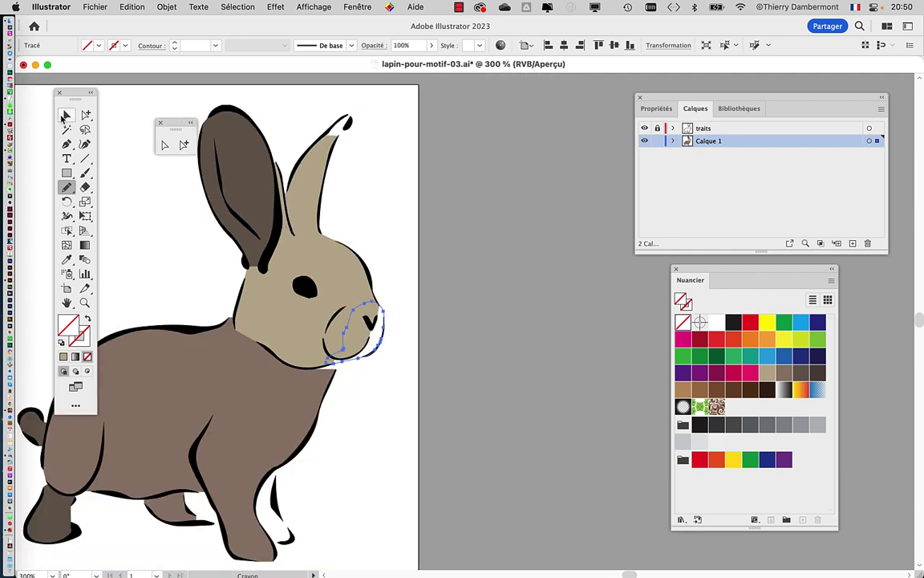
left_click(88, 116)
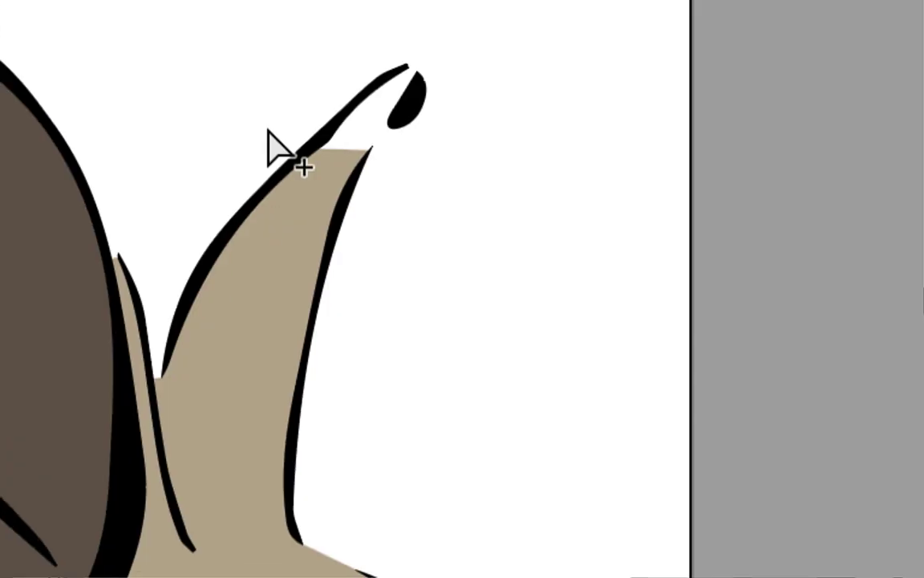
left_click(338, 124)
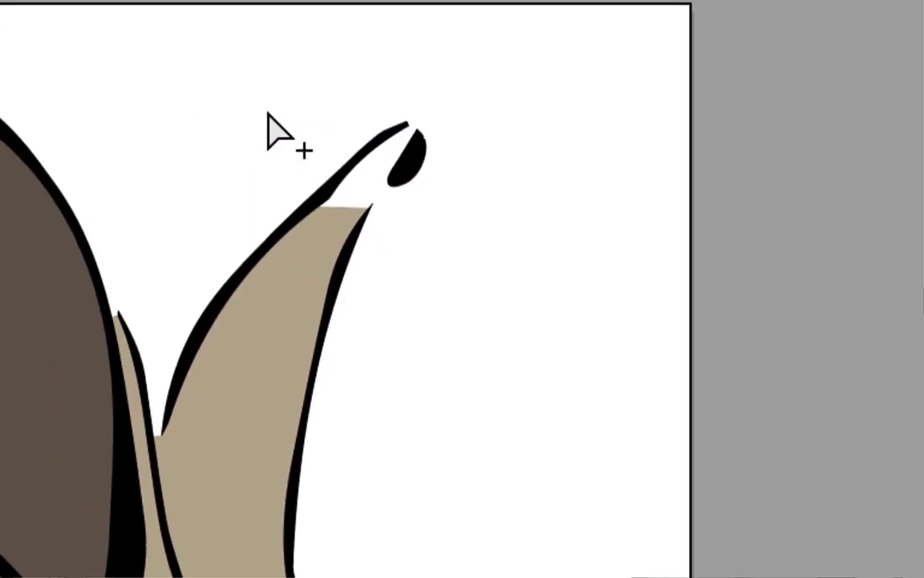
left_click_drag(184, 60, 296, 169)
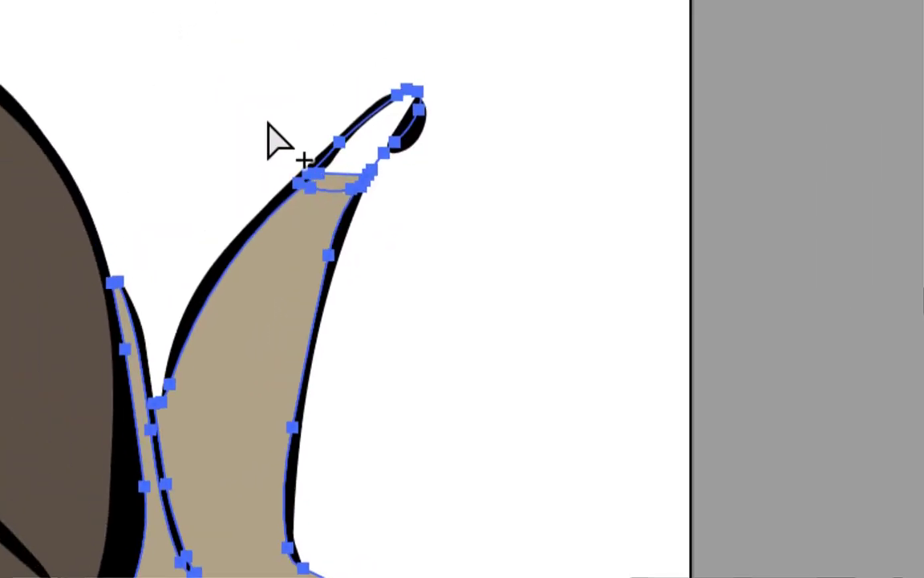
left_click(268, 127)
left_click_drag(216, 41, 299, 159)
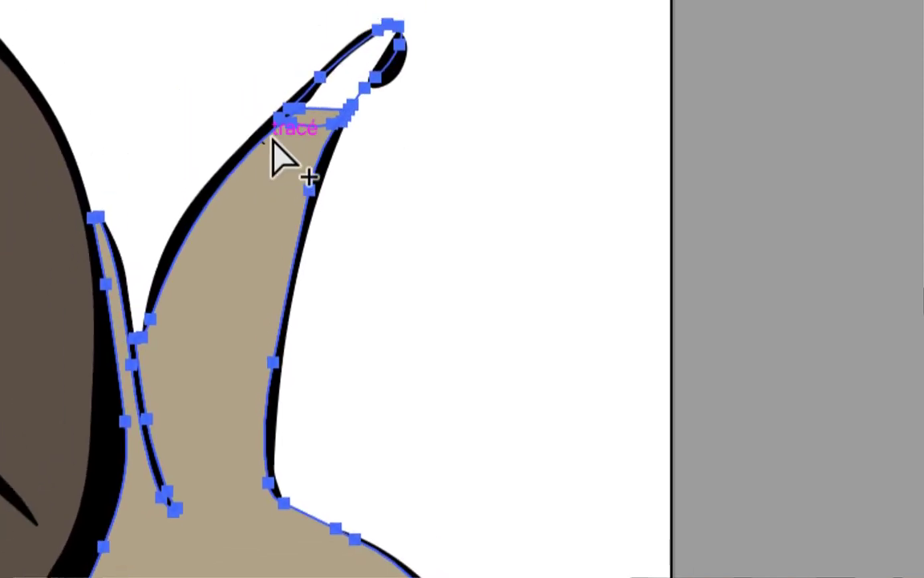
left_click_drag(238, 72, 291, 145)
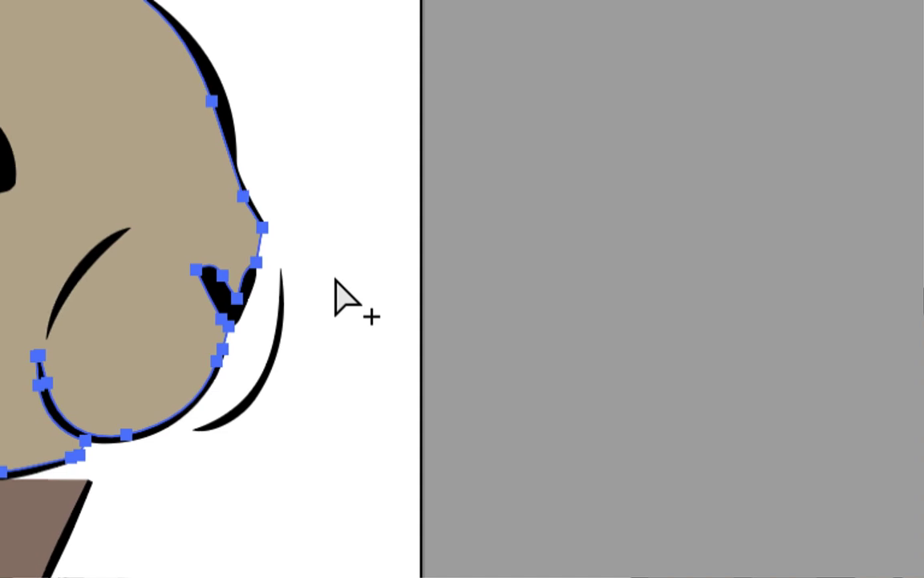
left_click_drag(338, 275, 285, 323)
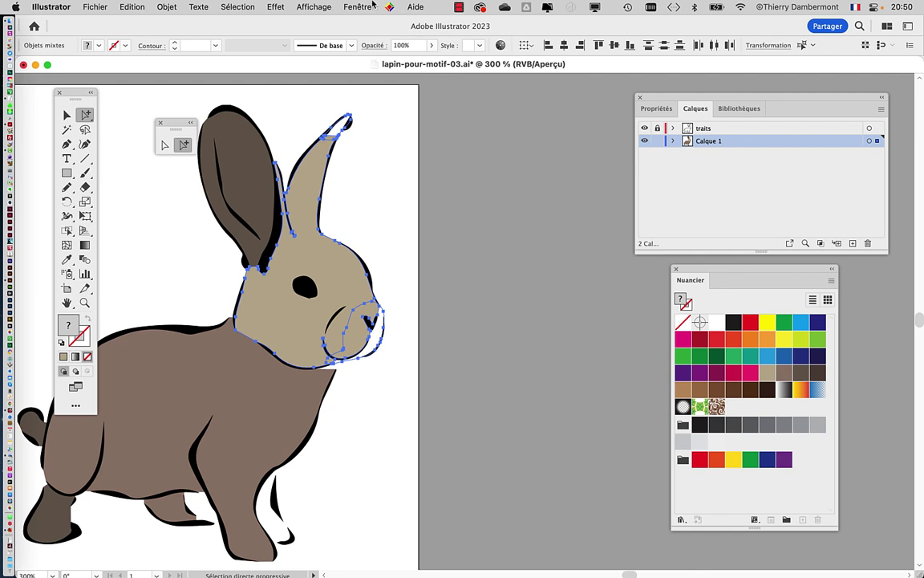
Open the Pathfinder panel from the Window menu and place it beside the rabbit
left_click(361, 7)
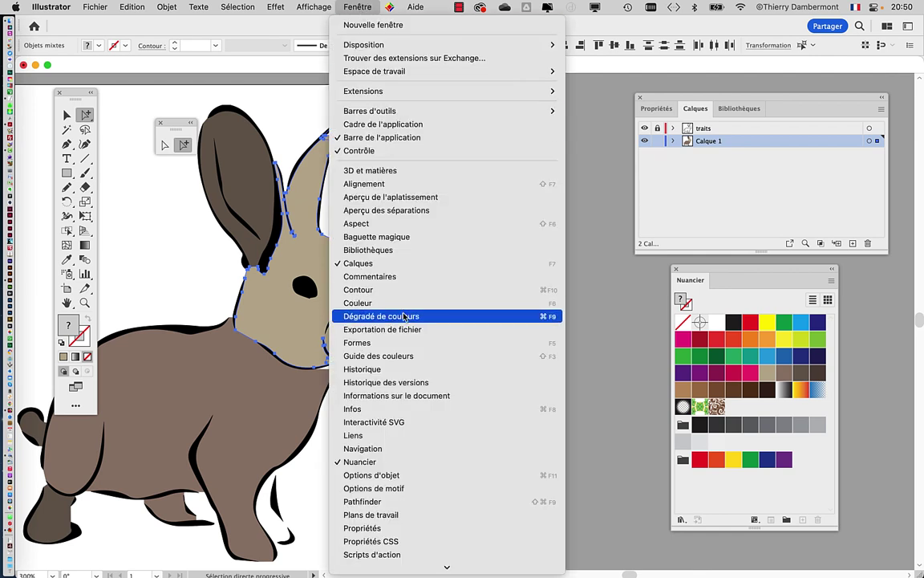
scroll(423, 371, "down", 1)
scroll(423, 371, "down", 1)
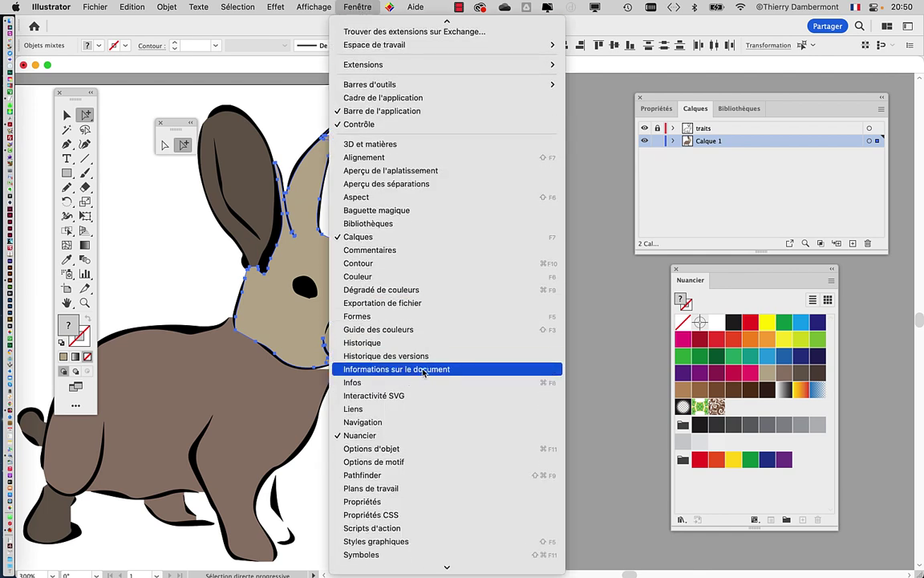
scroll(422, 371, "down", 3)
left_click(413, 423)
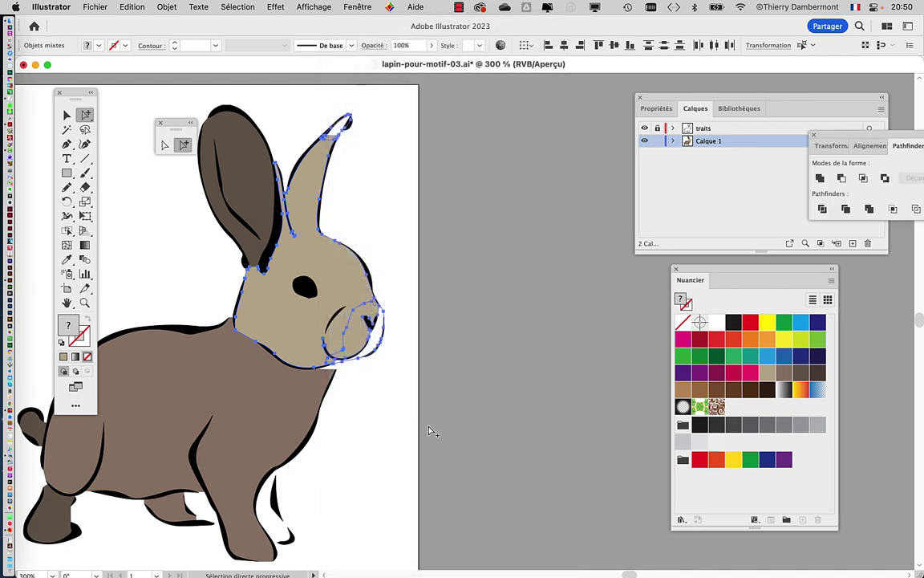
left_click_drag(825, 138, 406, 159)
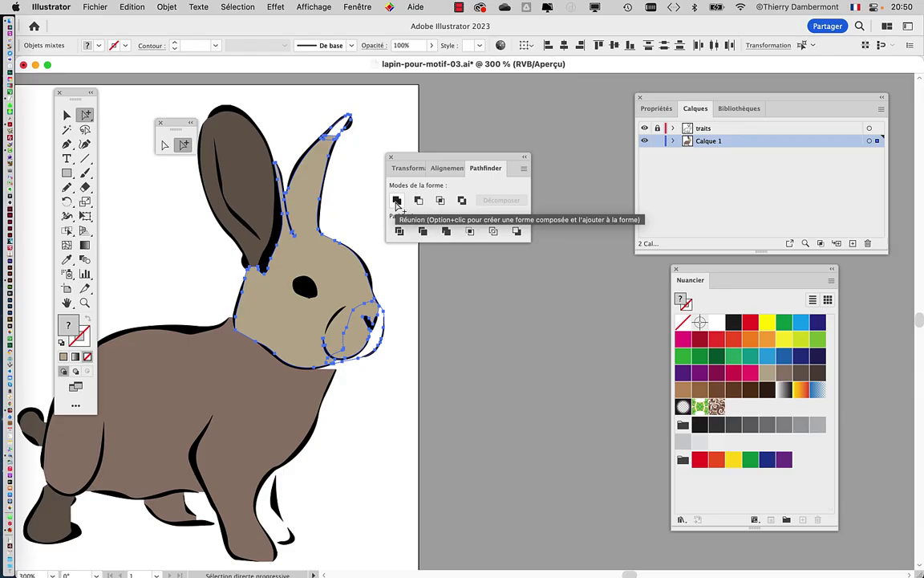
Merge the selected head pieces with Pathfinder Réunion and move the panel aside
left_click(395, 201)
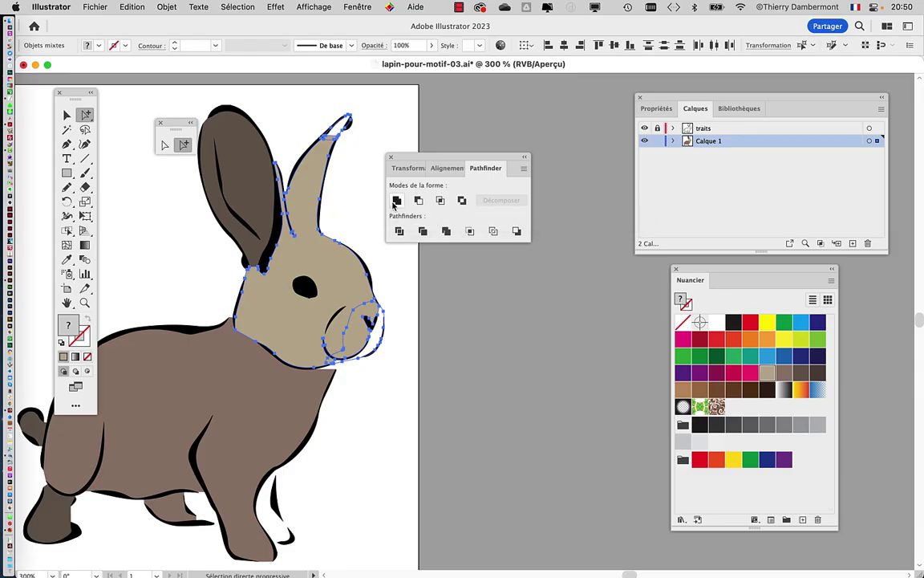
left_click_drag(400, 157, 495, 130)
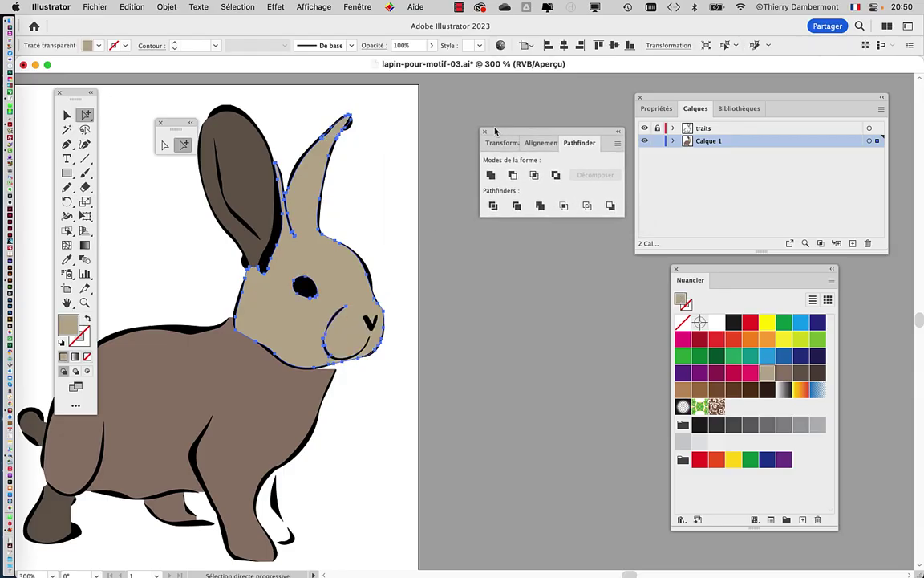
scroll(348, 325, "up", 1)
scroll(347, 325, "up", 1)
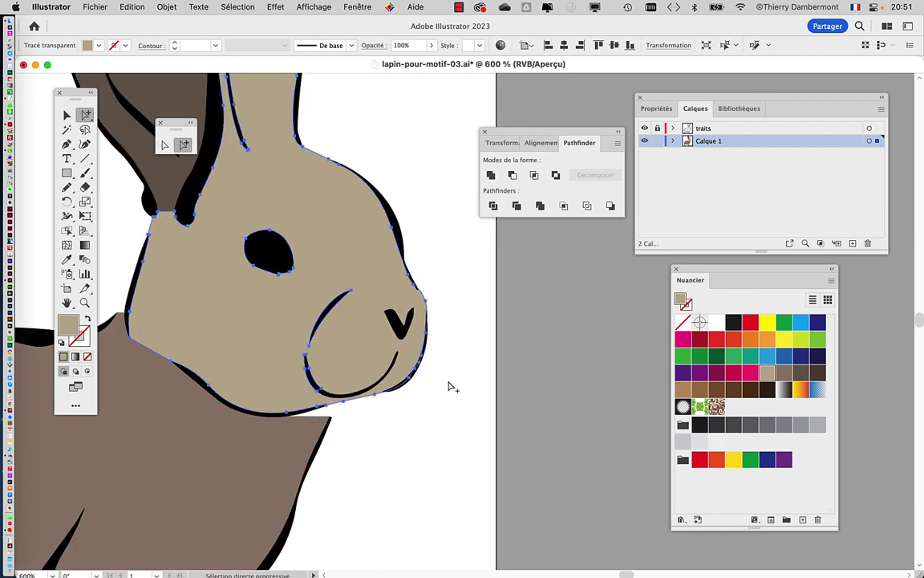
Inspect the cheek curve group, deselect, and undo the Réunion merge with Ctrl+Z
left_click(451, 388)
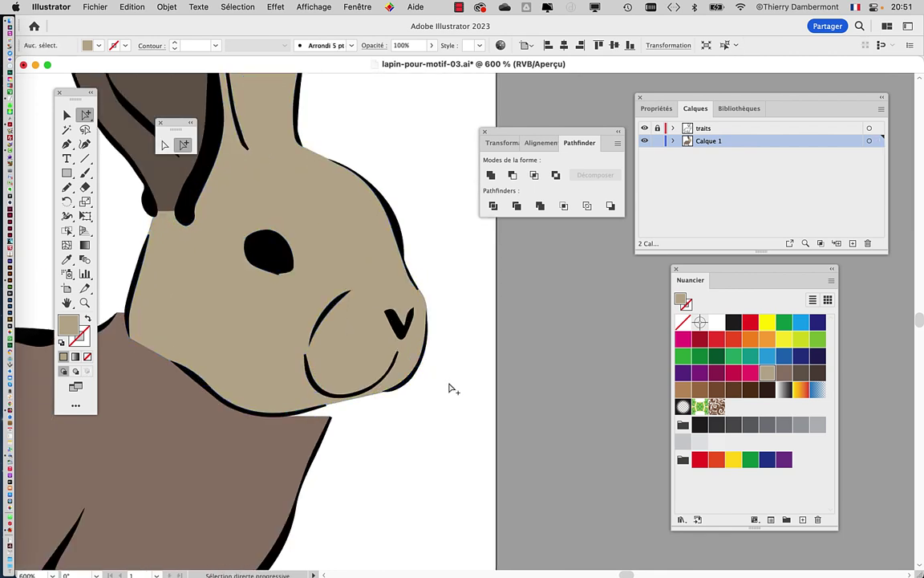
left_click(327, 317)
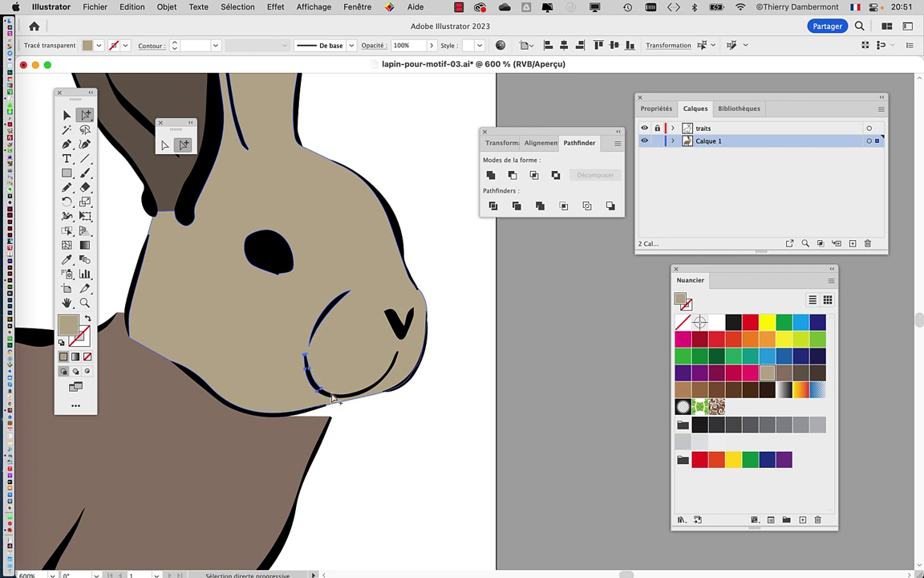
left_click(319, 338)
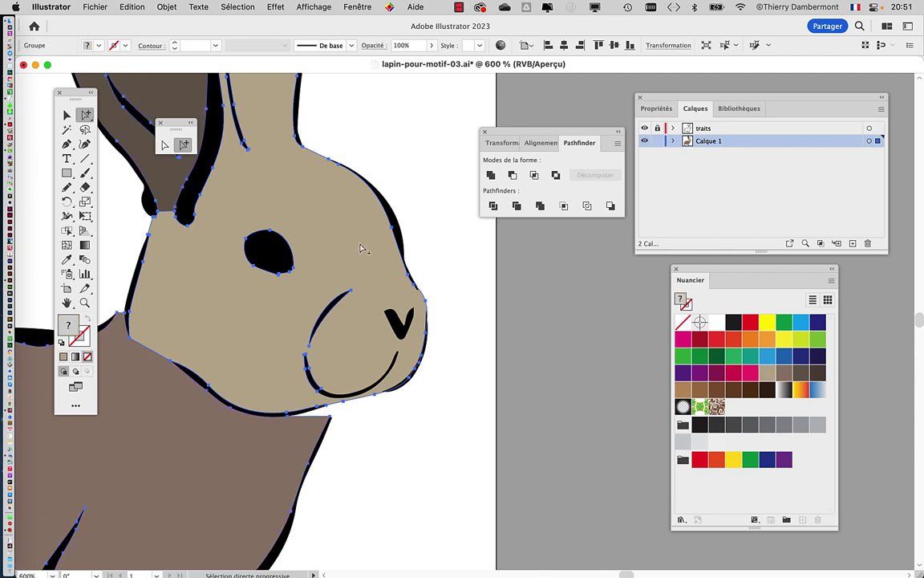
left_click(478, 294)
scroll(478, 318, "down", 1)
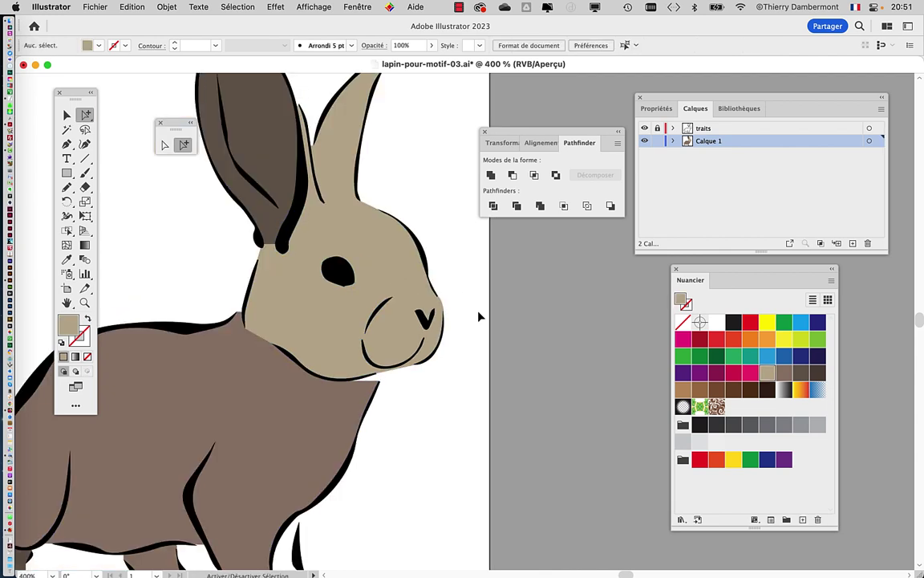
key("ctrl+z")
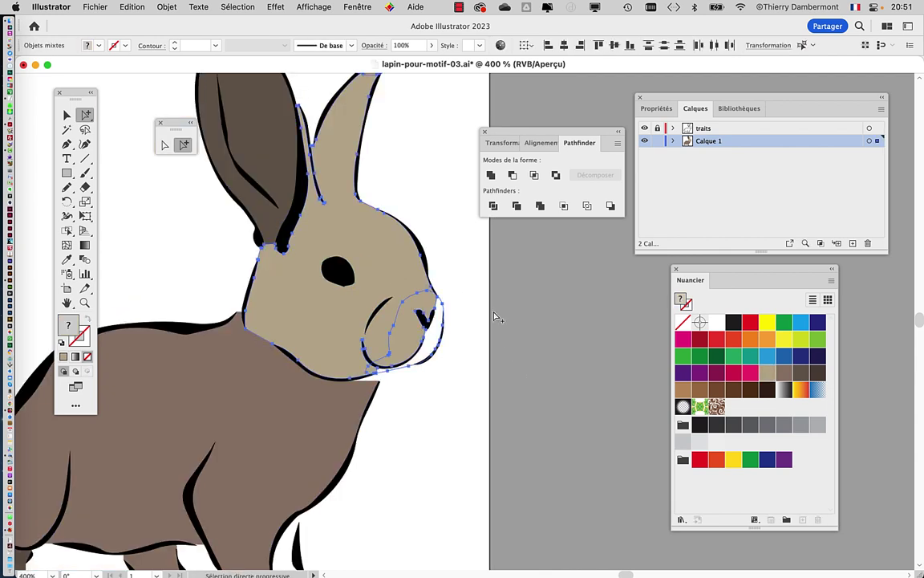
Toggle the traits layer off and on, then reselect the ear, ear tip, face and muzzle pieces
scroll(490, 317, "up", 3)
left_click(435, 305)
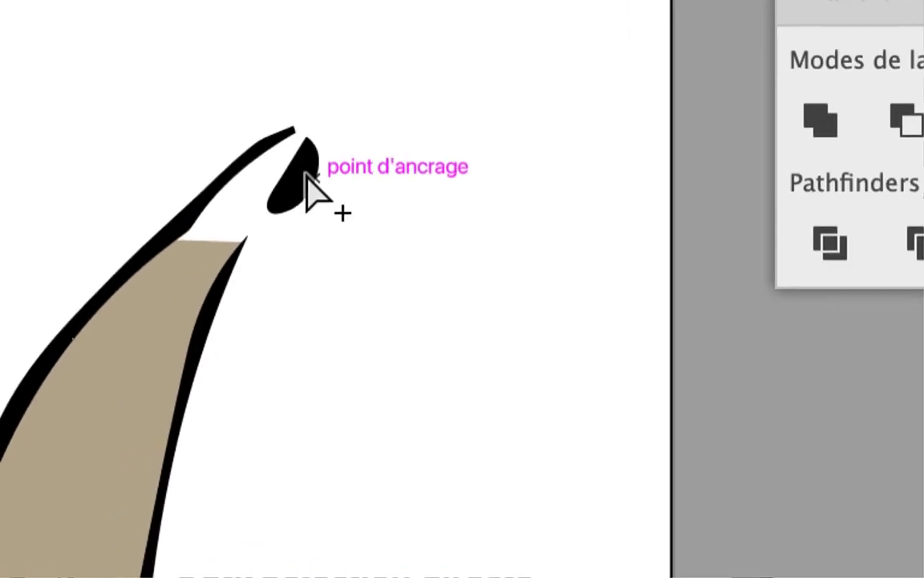
left_click(276, 212)
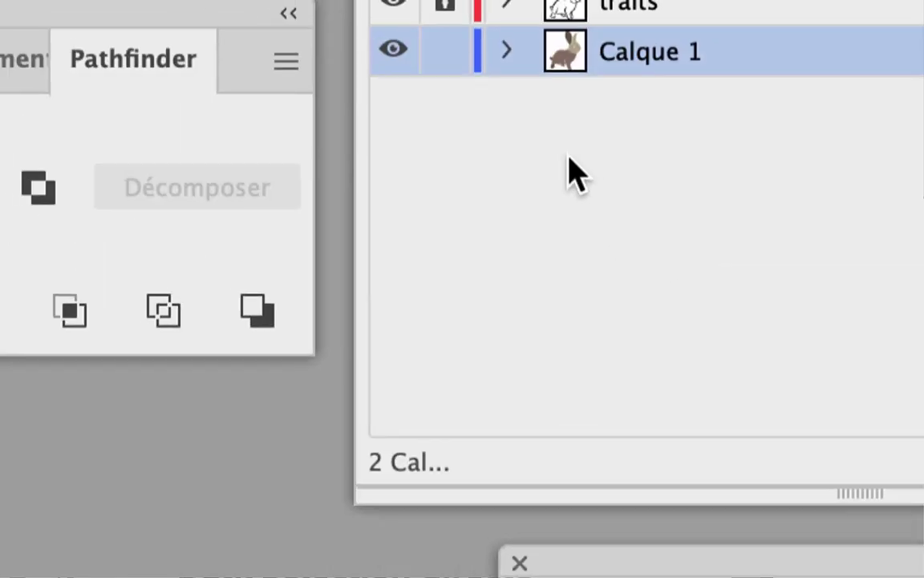
left_click(529, 128)
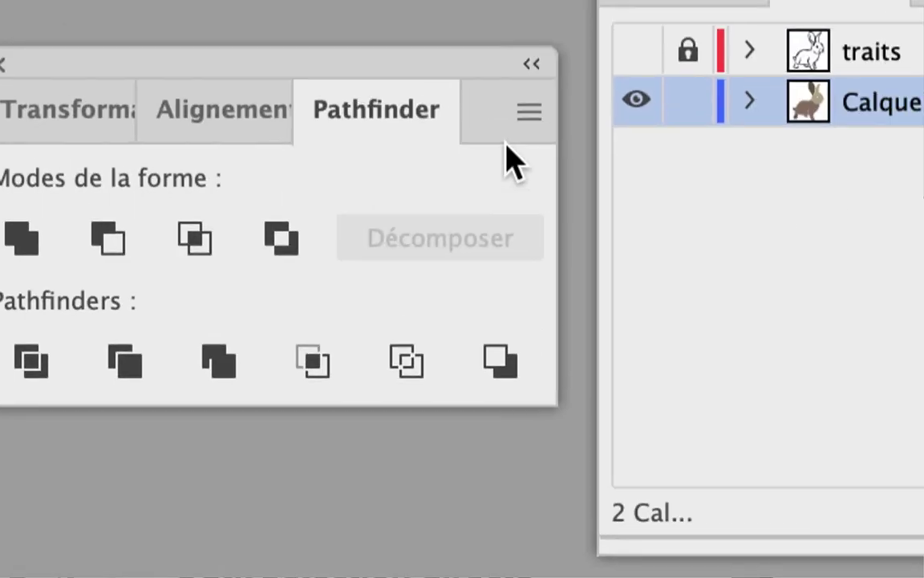
left_click(636, 52)
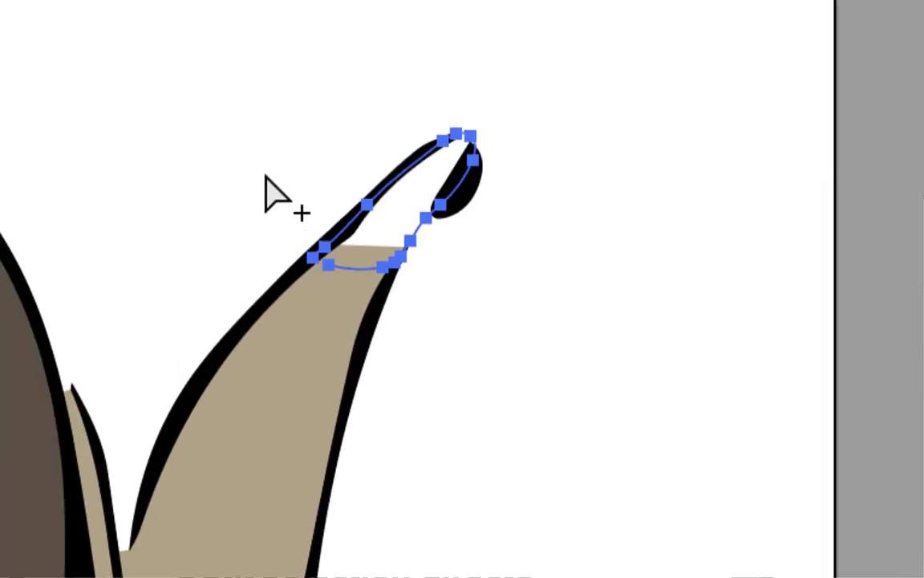
left_click_drag(267, 193, 298, 226)
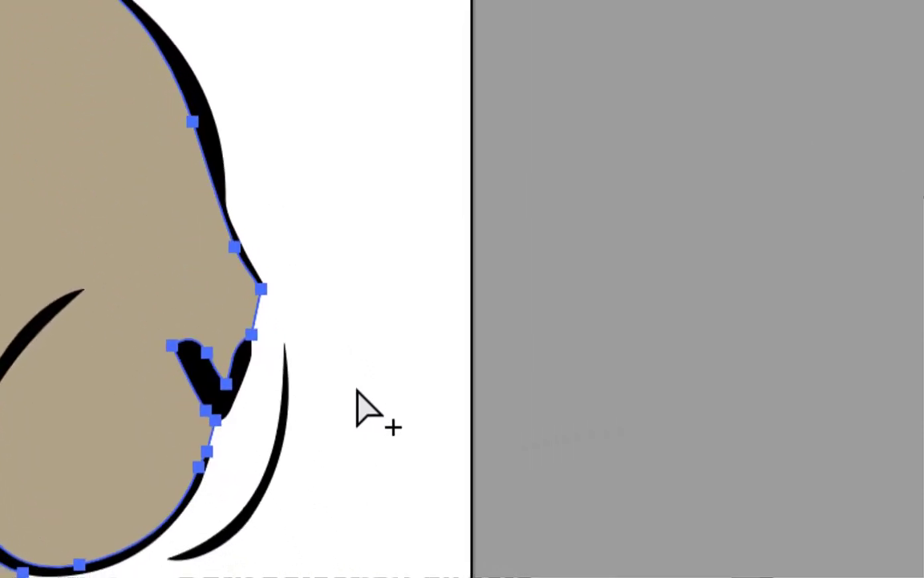
left_click_drag(357, 390, 343, 415)
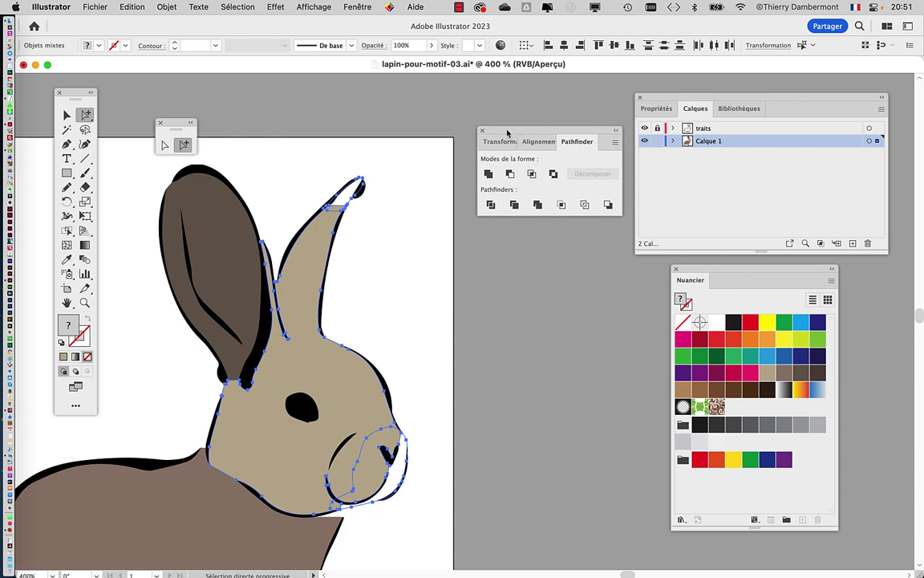
left_click_drag(507, 133, 463, 176)
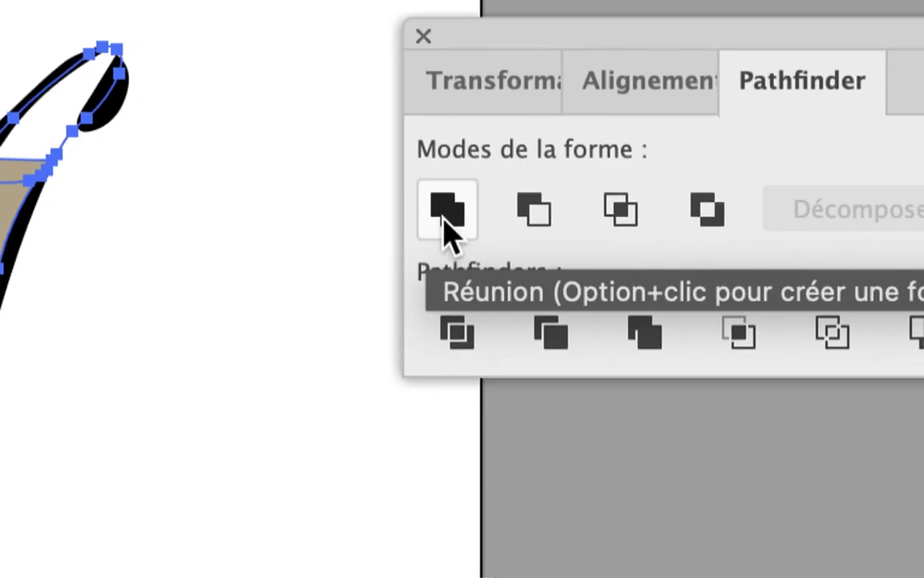
left_click(445, 227)
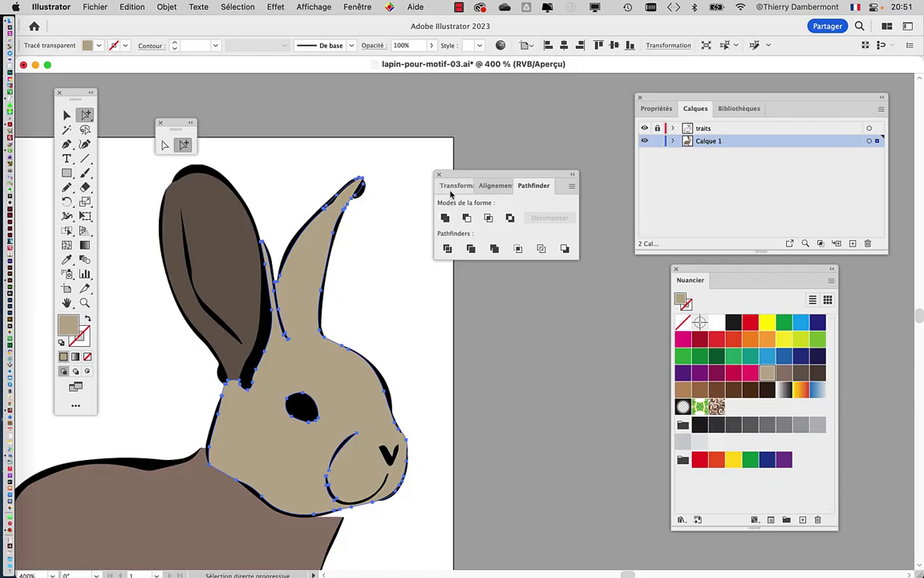
left_click_drag(457, 169, 506, 103)
scroll(385, 241, "down", 4)
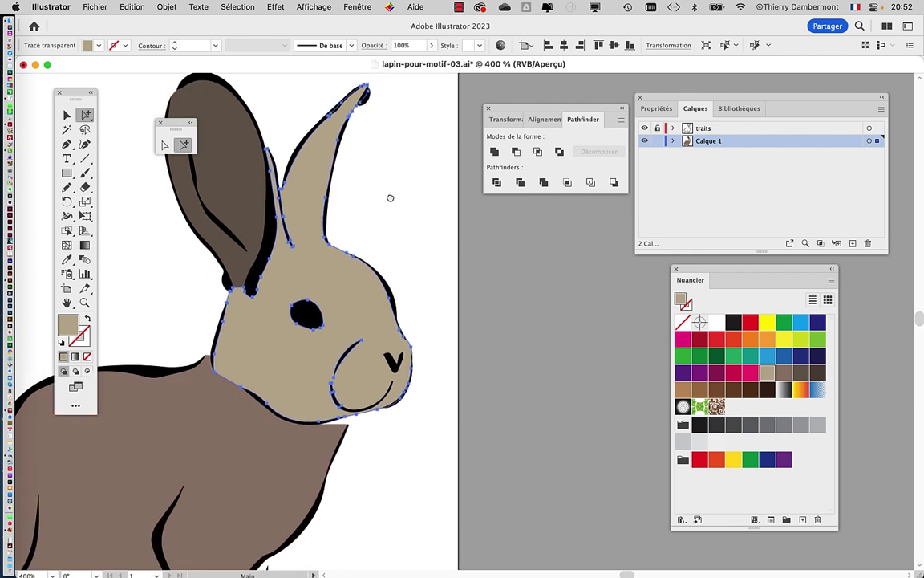
scroll(393, 216, "down", 1)
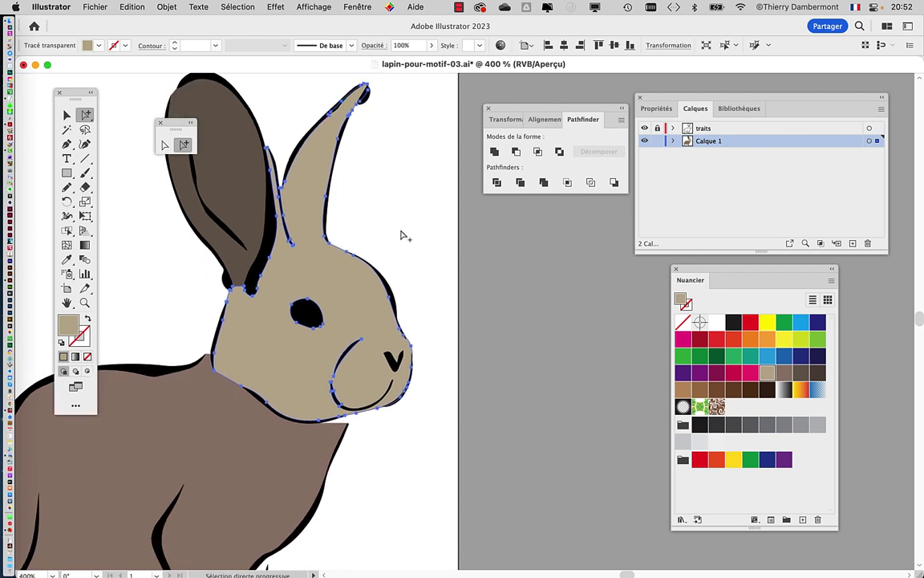
scroll(399, 225, "up", 1)
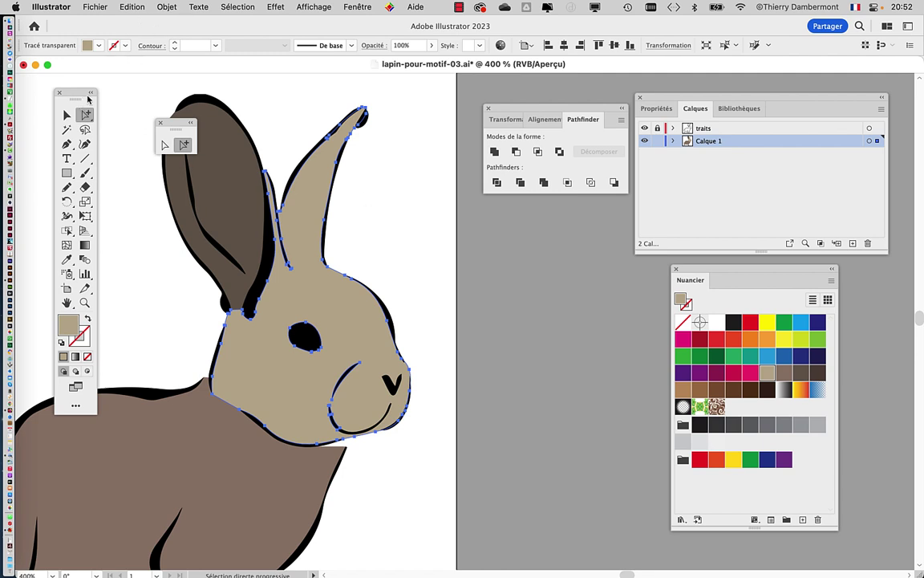
mouse_move(73, 95)
left_mouse_down()
mouse_move(256, 112)
mouse_move(465, 93)
mouse_move(178, 92)
mouse_move(90, 77)
left_mouse_up()
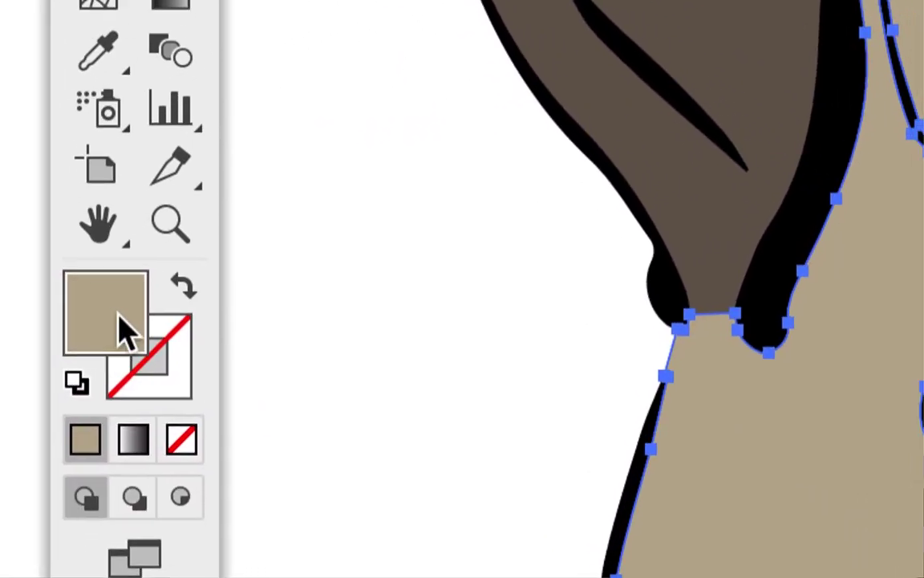
double_click(119, 319)
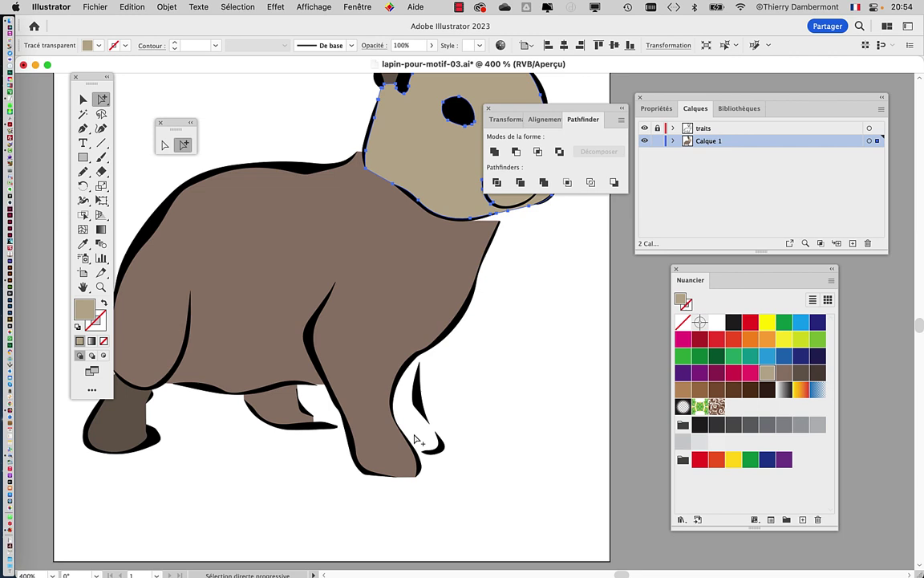
Draw a closed Pencil shape along the front leg and around the hoof curl
scroll(405, 411, "up", 2)
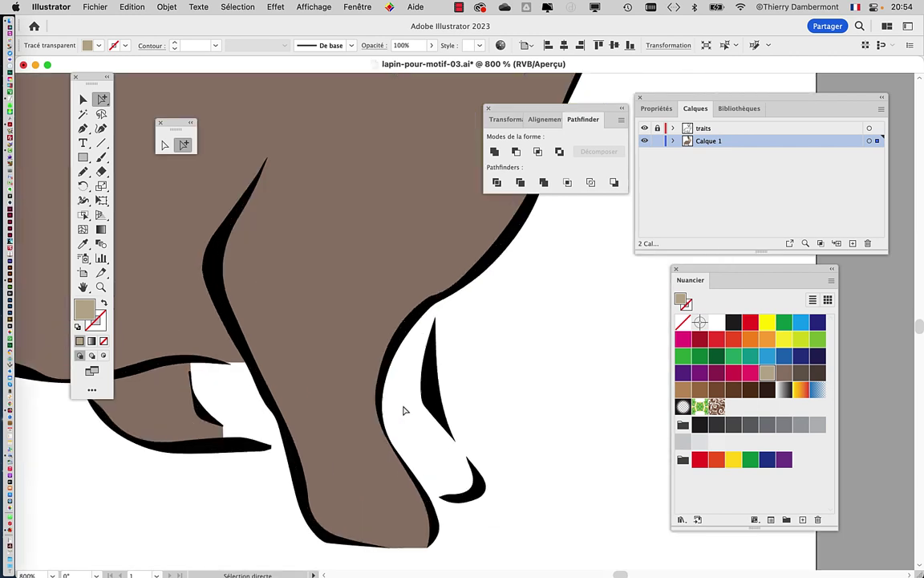
scroll(406, 320, "down", 3)
scroll(406, 320, "right", 3)
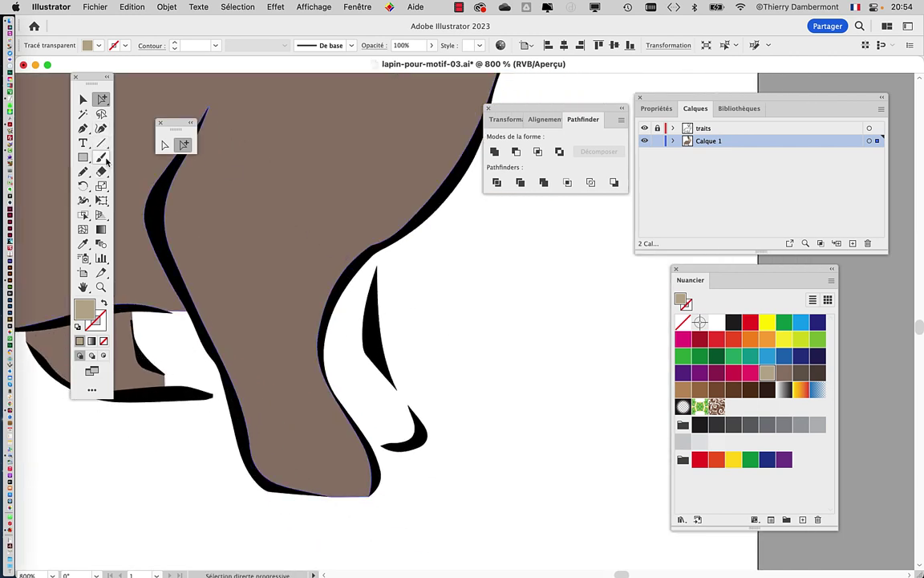
left_click(84, 171)
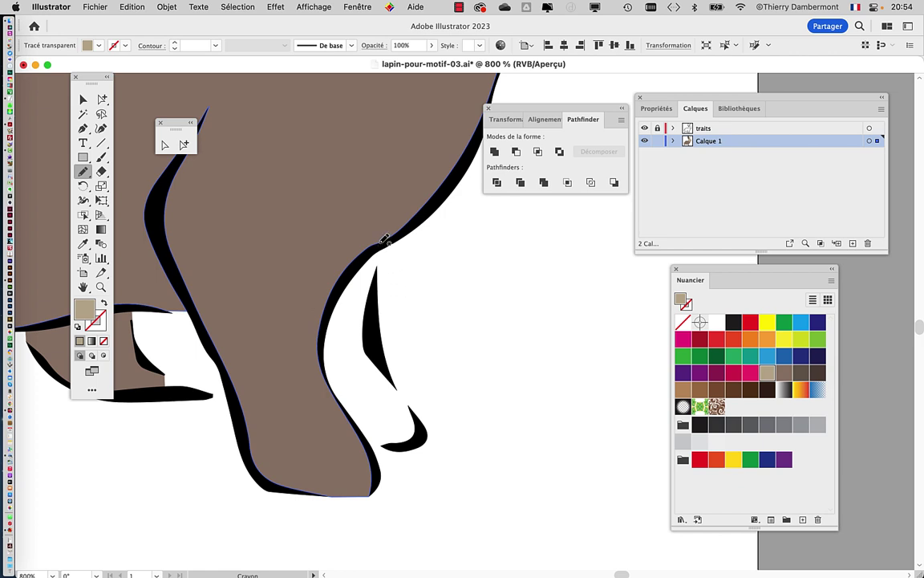
left_click_drag(383, 239, 386, 360)
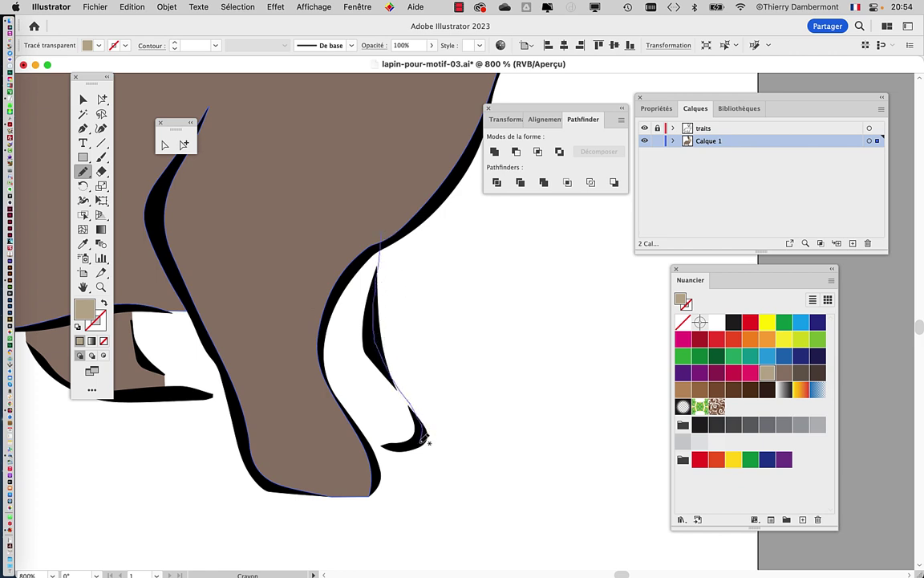
left_click_drag(425, 437, 380, 445)
left_click_drag(377, 227, 379, 231)
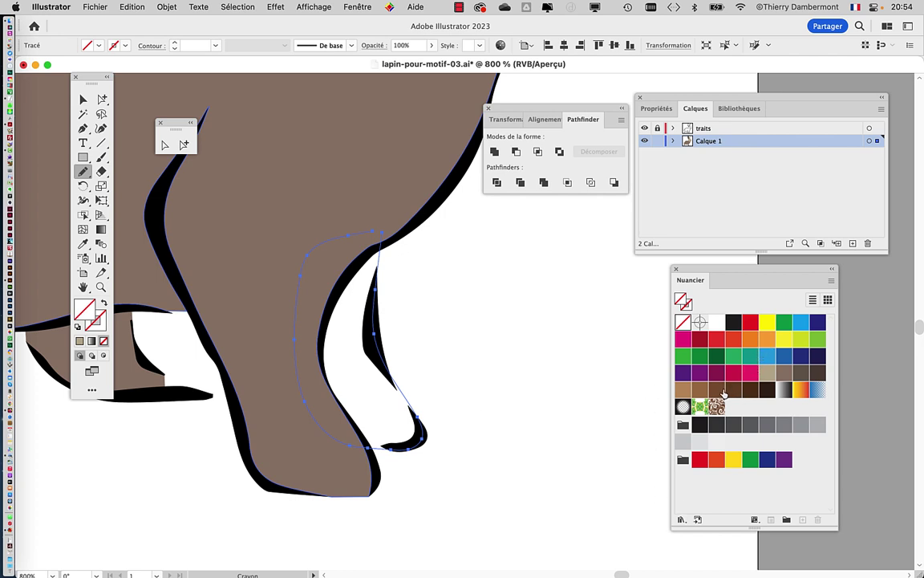
Fill the leg shape with dark brown and send it to the back (Arrière-plan)
left_click(721, 391)
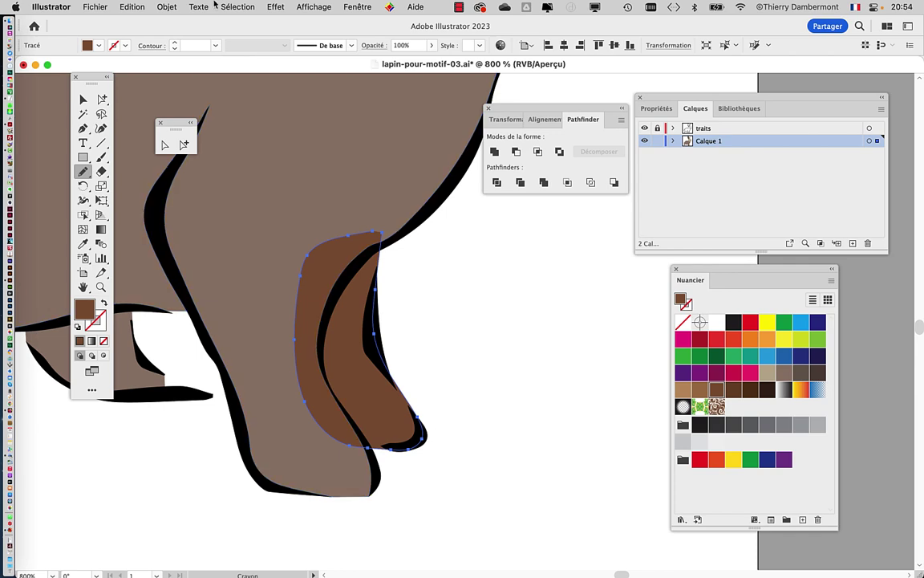
left_click(172, 7)
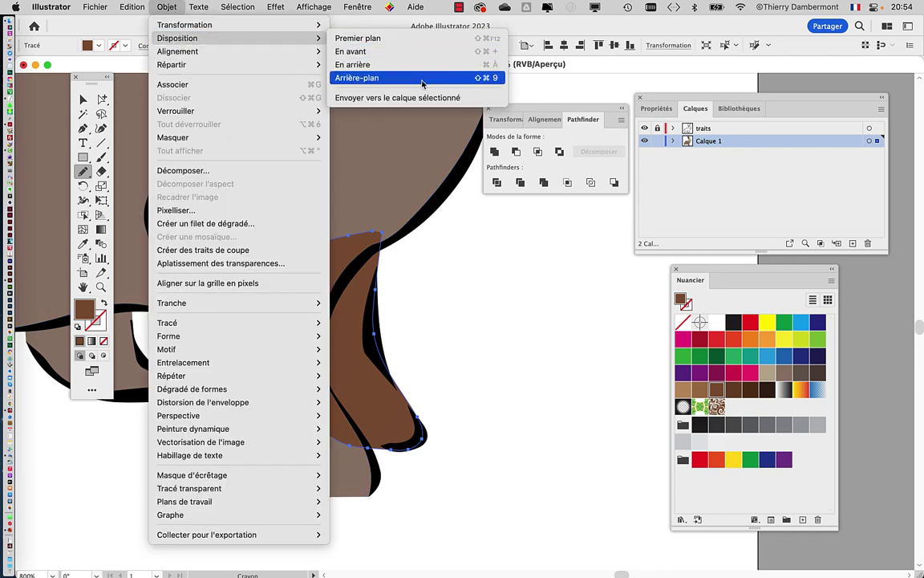
left_click(539, 76)
scroll(523, 358, "left", 5)
Draw a closed Pencil shape filling the white gap at the foot
scroll(537, 393, "left", 5)
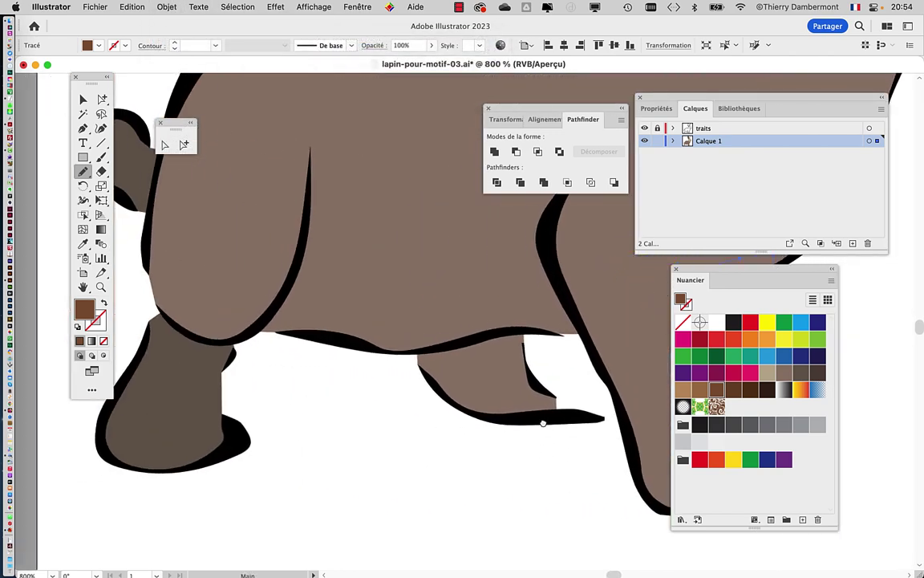
scroll(552, 423, "left", 5)
left_click_drag(550, 424, 543, 396)
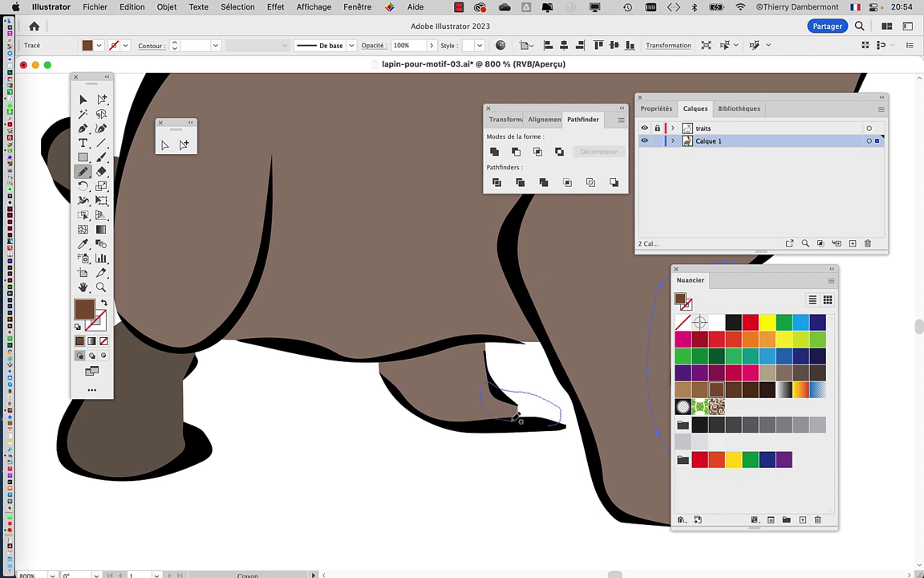
left_click_drag(487, 399, 548, 445)
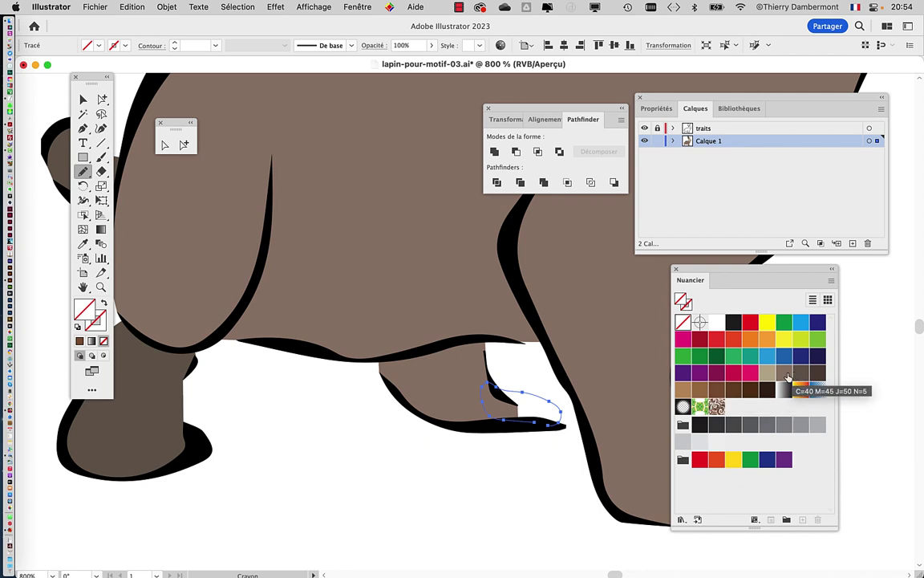
Fill the foot shape with grey-brown C=40 M=45 J=50 N=5 and send it to the back
left_click(784, 374)
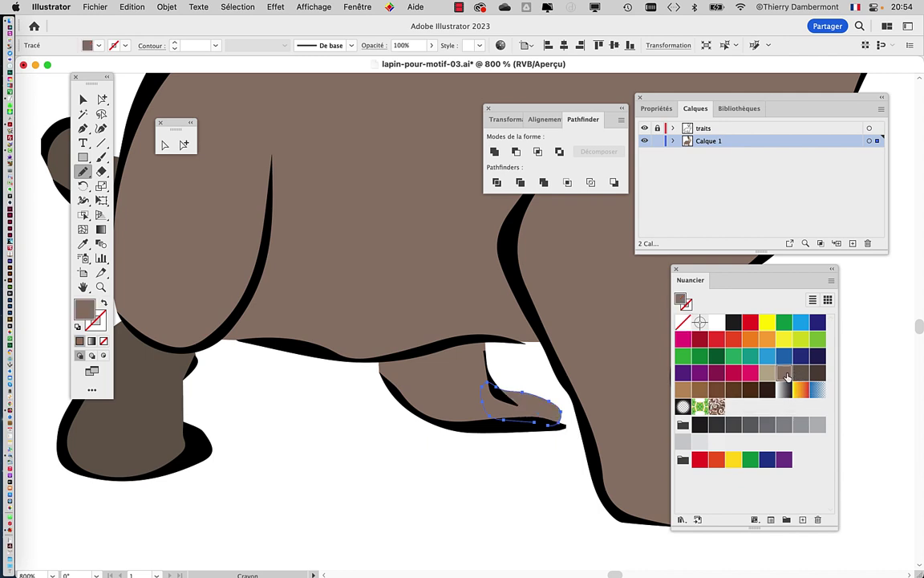
left_click(167, 7)
left_click(358, 77)
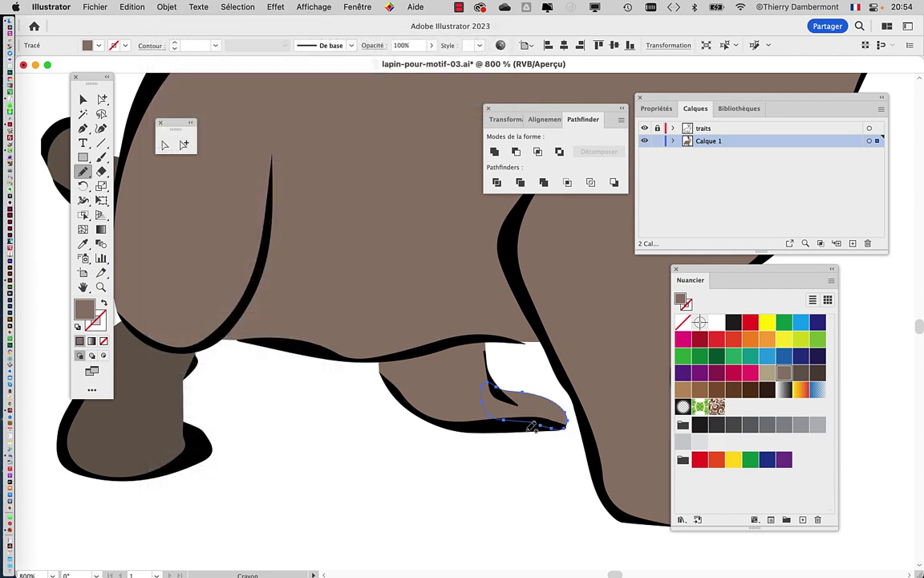
scroll(423, 459, "left", 6)
scroll(423, 458, "up", 1)
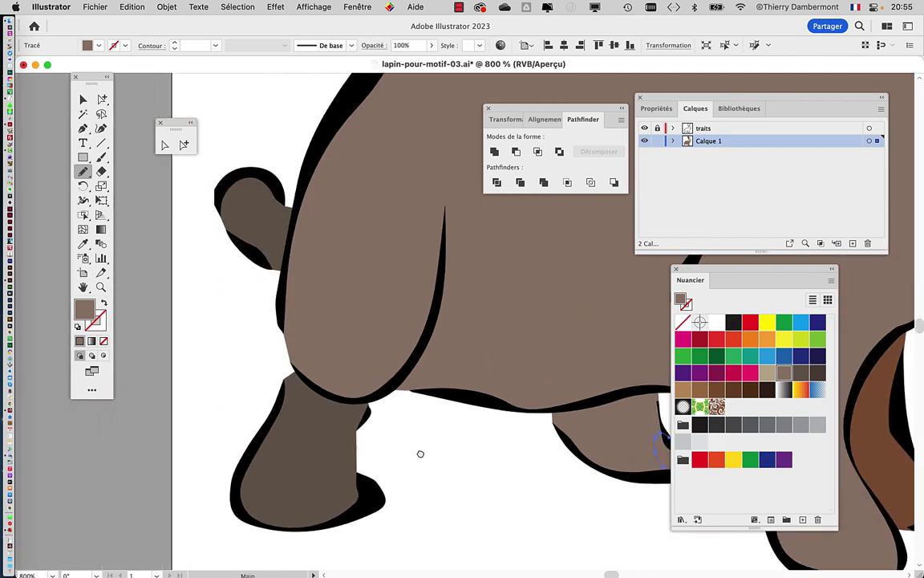
scroll(420, 454, "right", 1)
key("v")
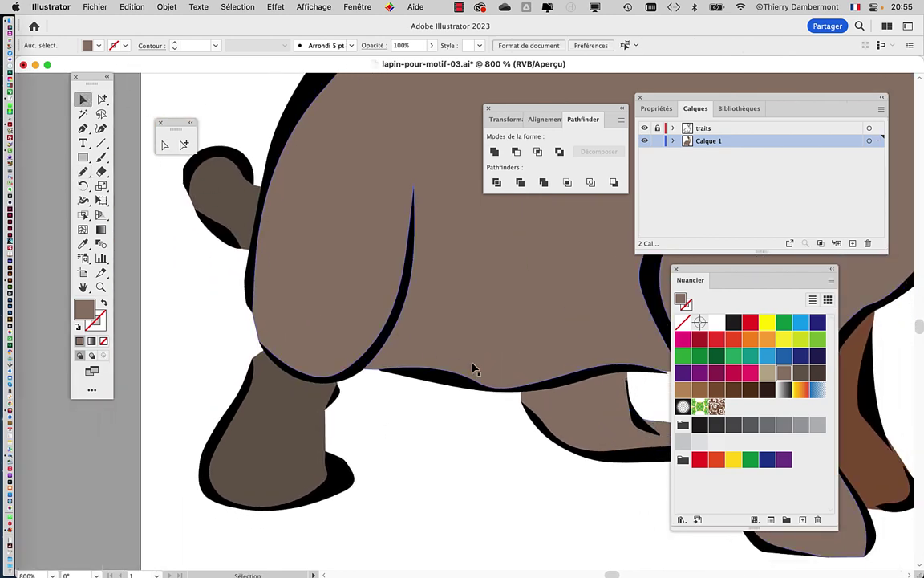
scroll(473, 372, "down", 2)
scroll(475, 374, "down", 1)
scroll(475, 377, "up", 5)
scroll(474, 378, "right", 5)
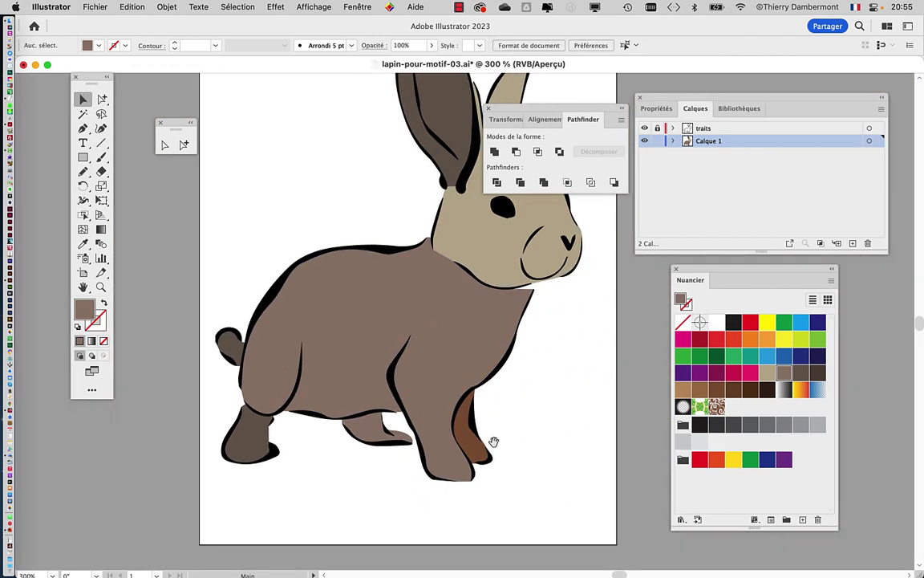
scroll(454, 392, "down", 1)
scroll(481, 422, "right", 3)
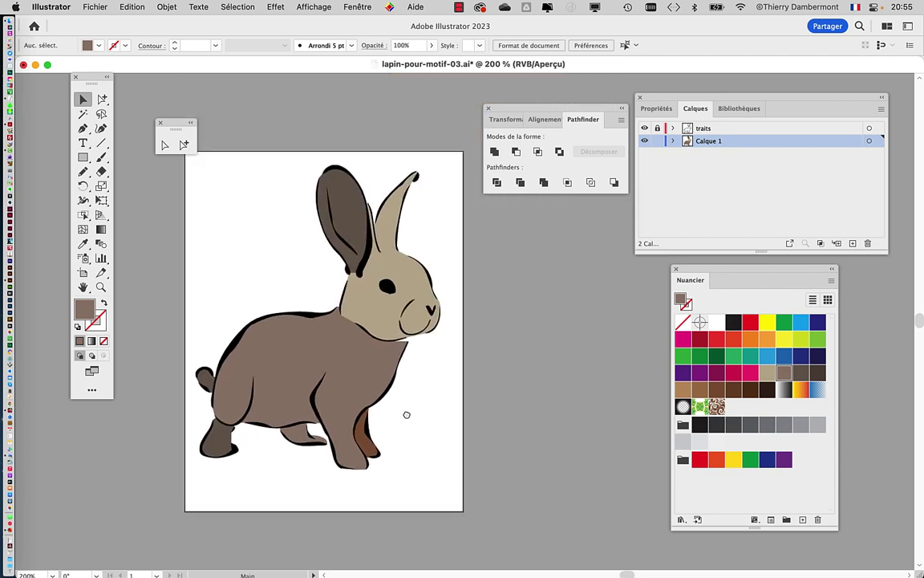
scroll(389, 368, "up", 2)
scroll(389, 369, "up", 4)
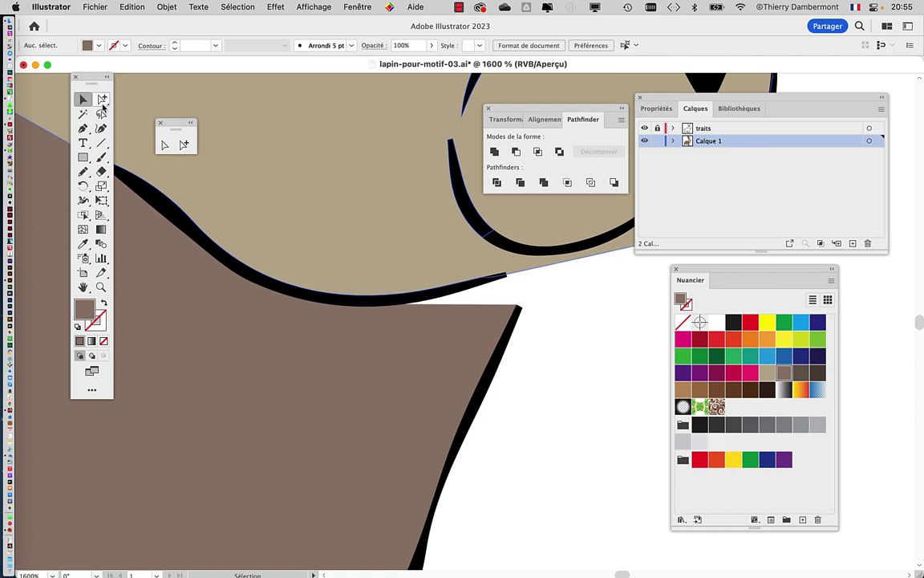
Pencil a closed shape over the chest notch, send it to the back, and deselect it
left_click(83, 172)
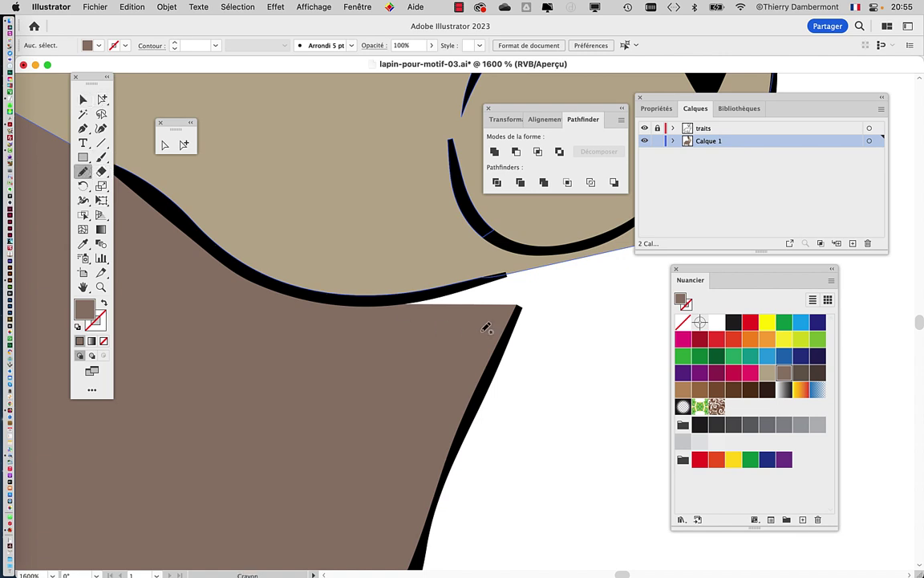
mouse_move(506, 329)
left_mouse_down()
mouse_move(465, 357)
mouse_move(486, 345)
left_mouse_up()
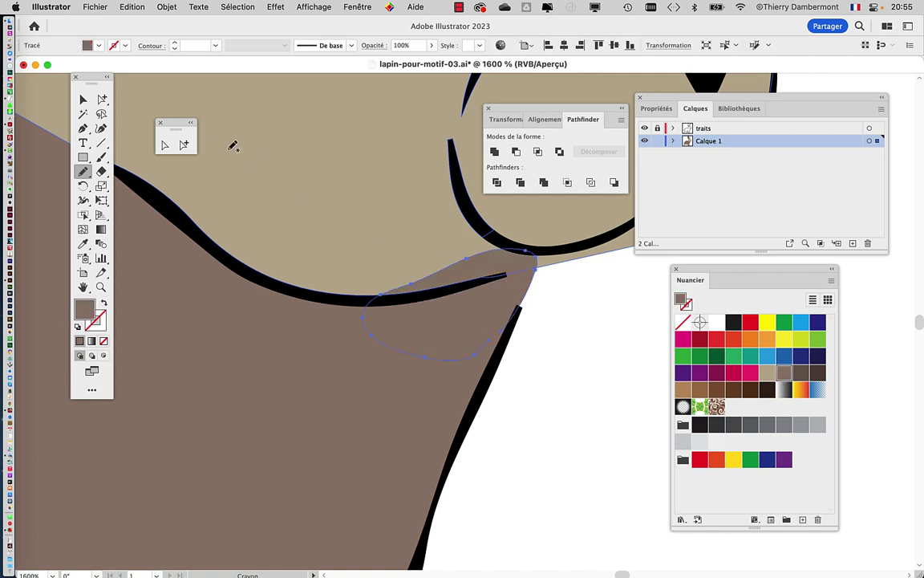
left_click(168, 7)
mouse_move(178, 38)
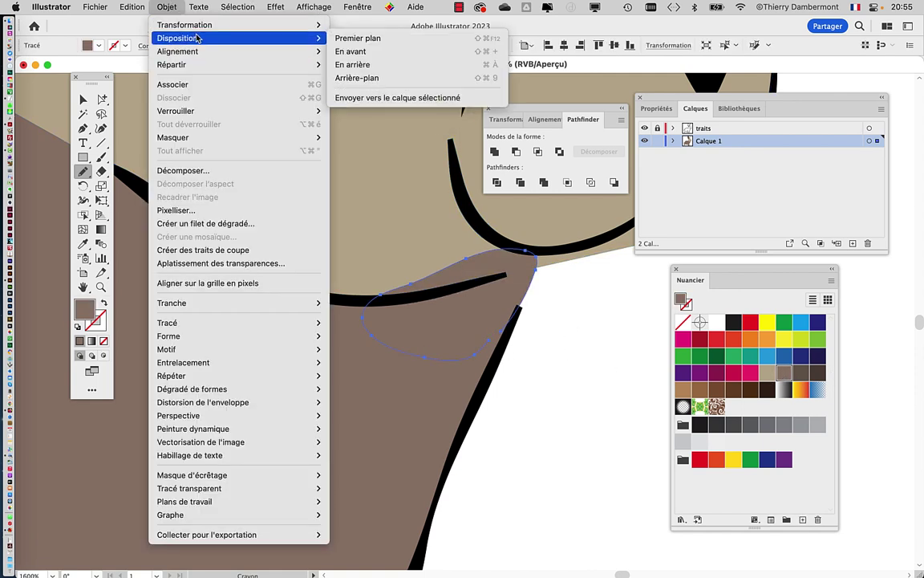
left_click(384, 78)
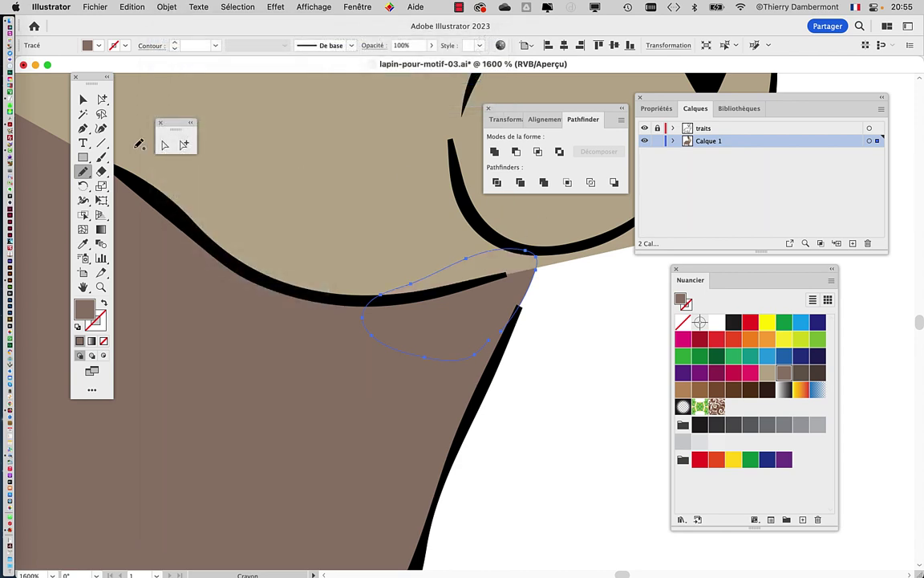
left_click(102, 98)
left_click(586, 416)
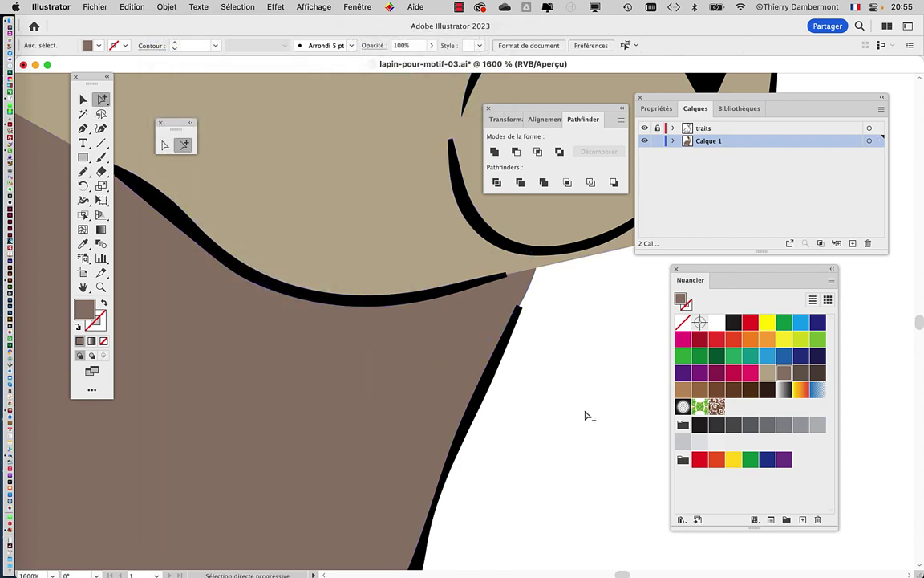
scroll(585, 415, "down", 3)
scroll(585, 416, "down", 3)
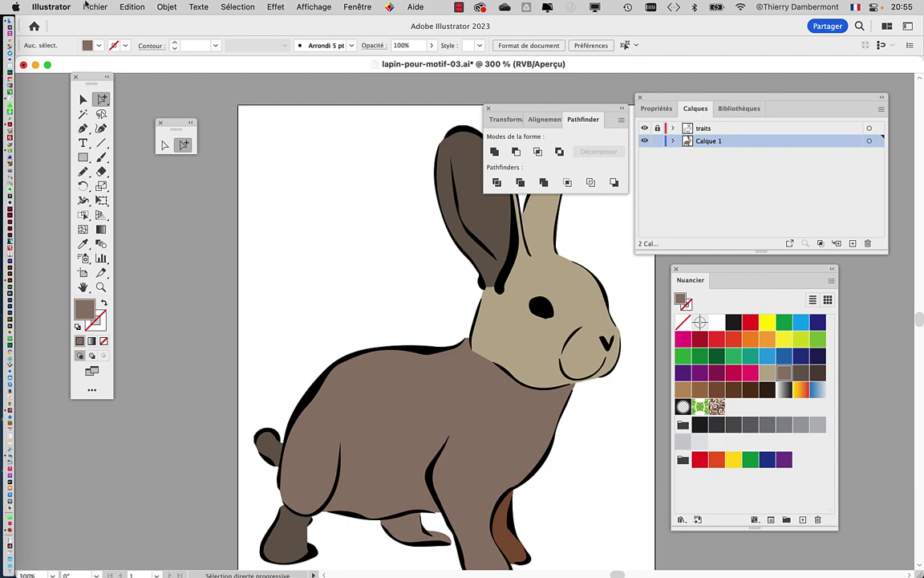
Open Save As and change the file name's version from 03 to 04
left_click(85, 6)
left_click(193, 138)
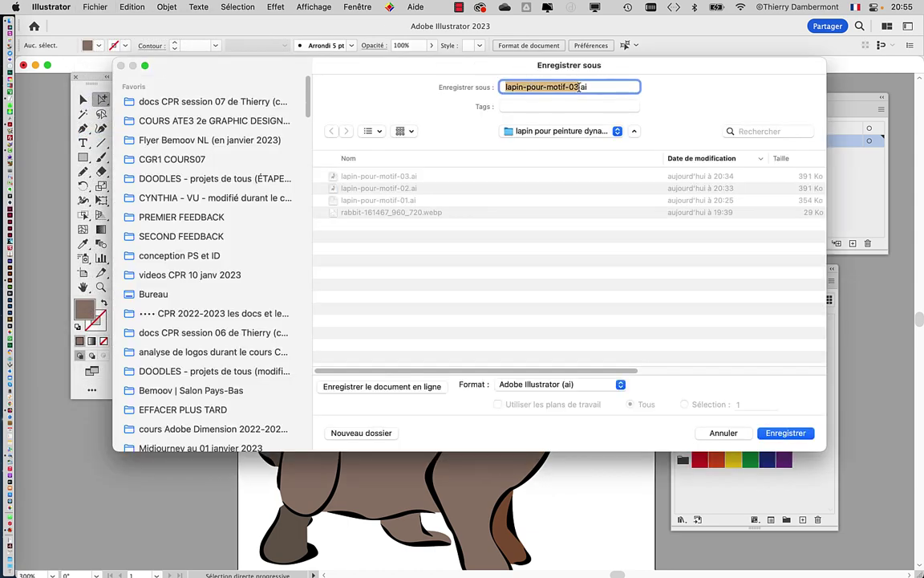
left_click(576, 88)
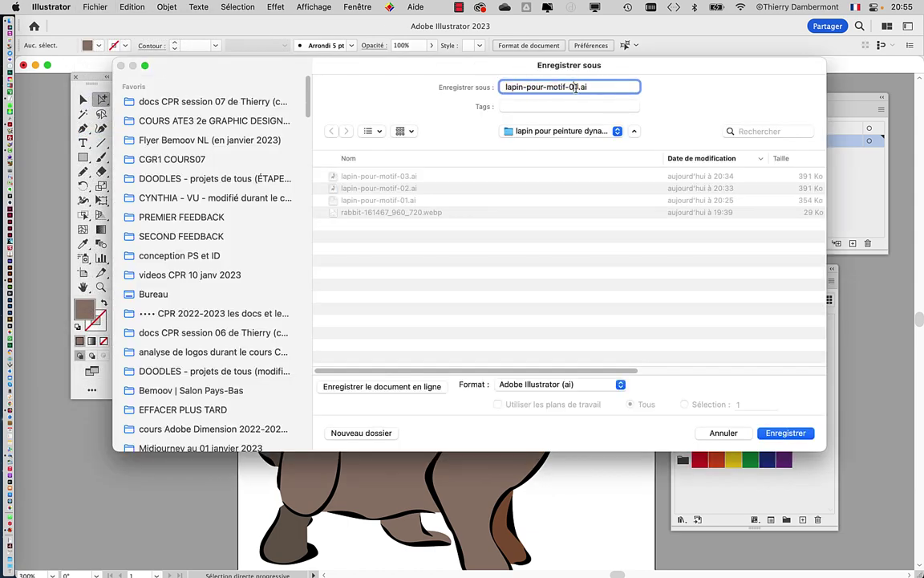